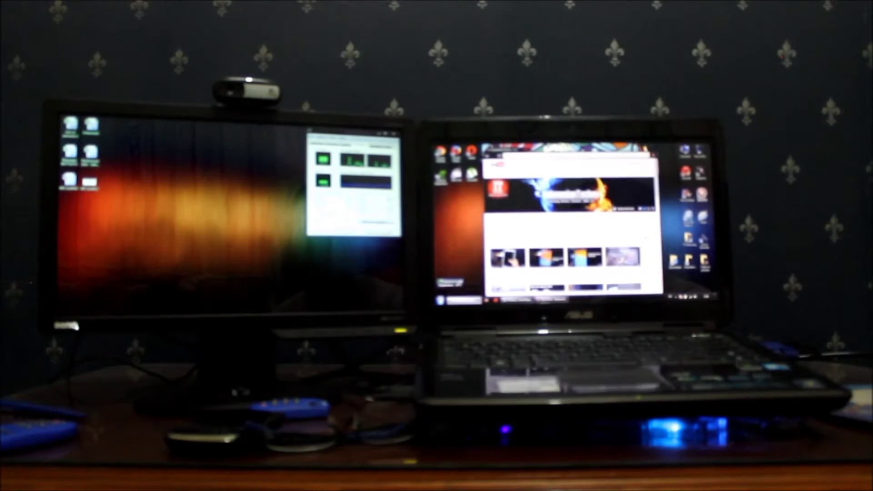
# Maximize the YouTube channel page on the external monitor, then briefly open and minimize Movie Maker
pyautogui.moveTo(580, 161); pyautogui.dragTo(273, 129)
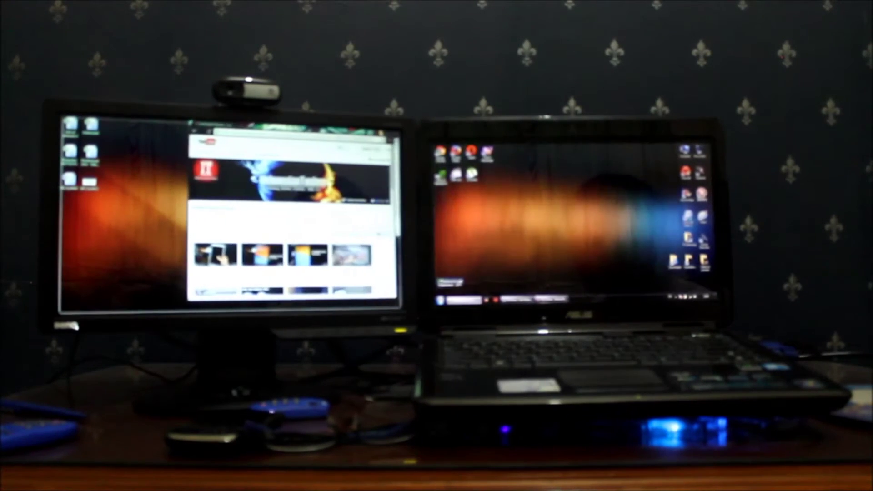
pyautogui.doubleClick(273, 130)
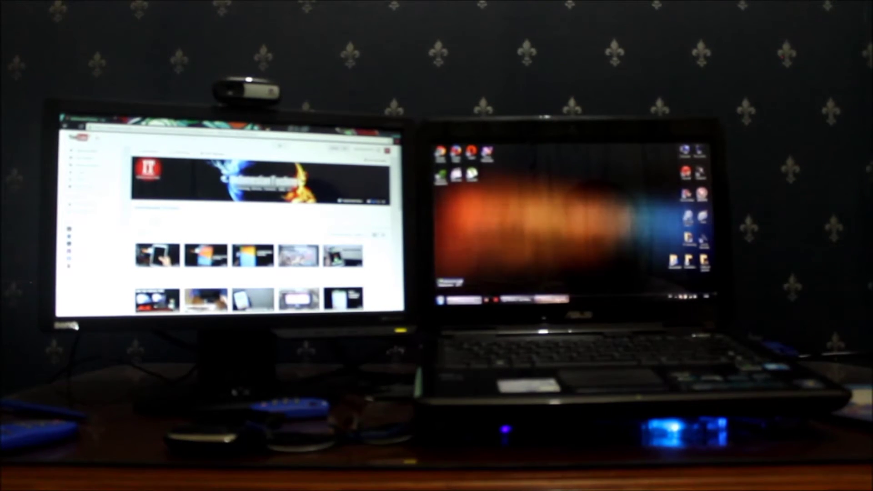
pyautogui.click(545, 281)
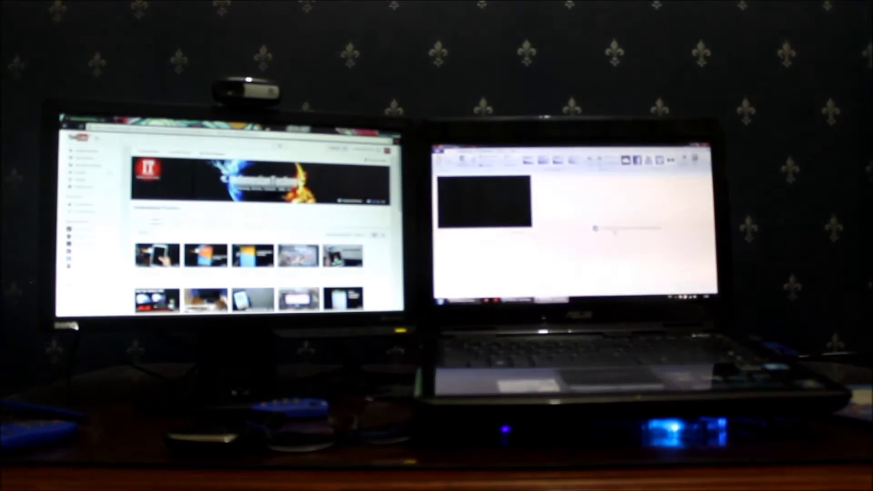
pyautogui.click(703, 147)
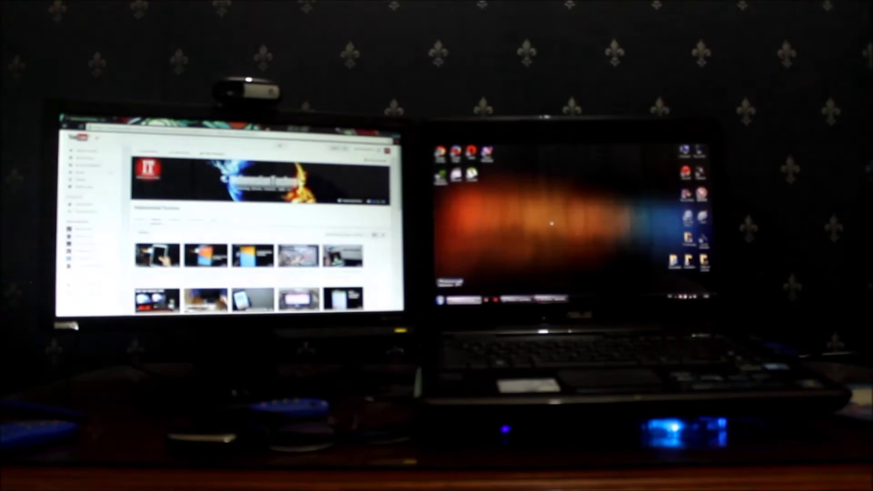